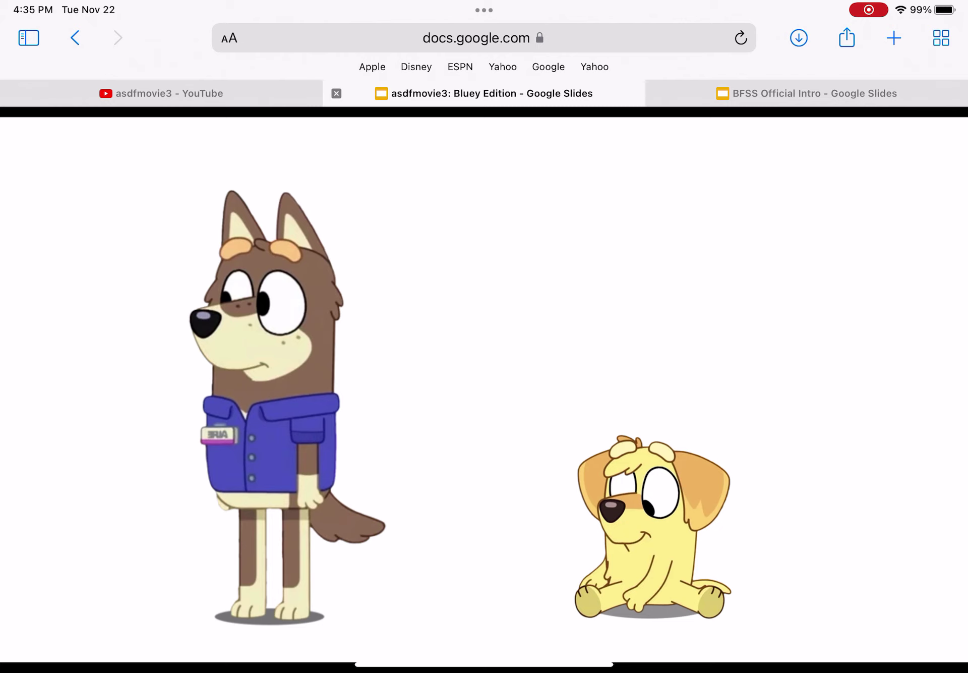
- Advance past slide 67 to the two grimacing dogs beside a bowl of salad
key("Right")
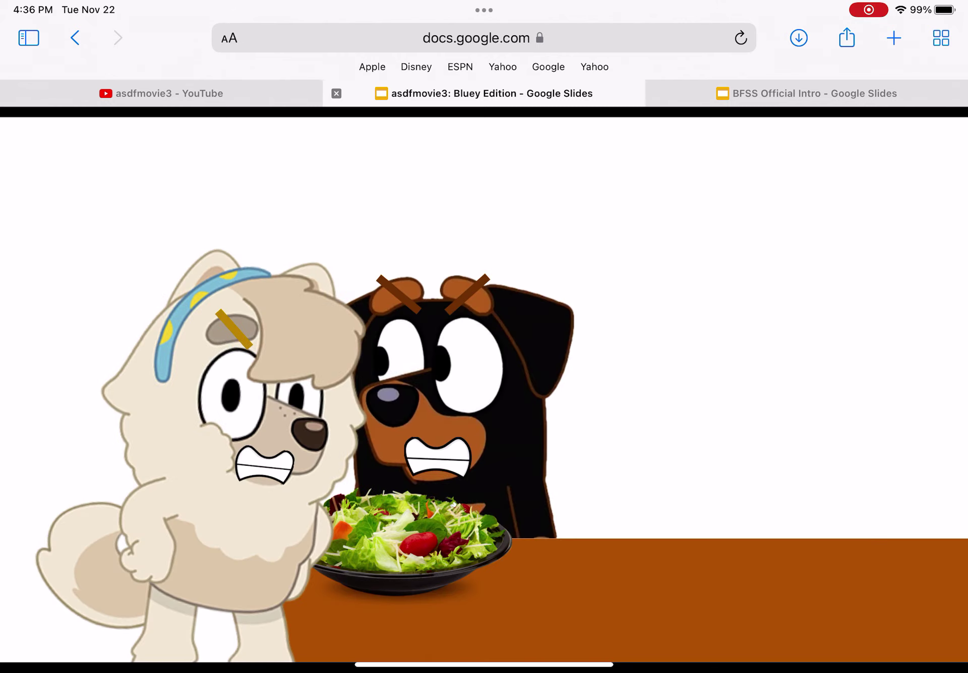
- Advance past the orange dog and poodle slide to the cream dog with the red toy train
key("Right")
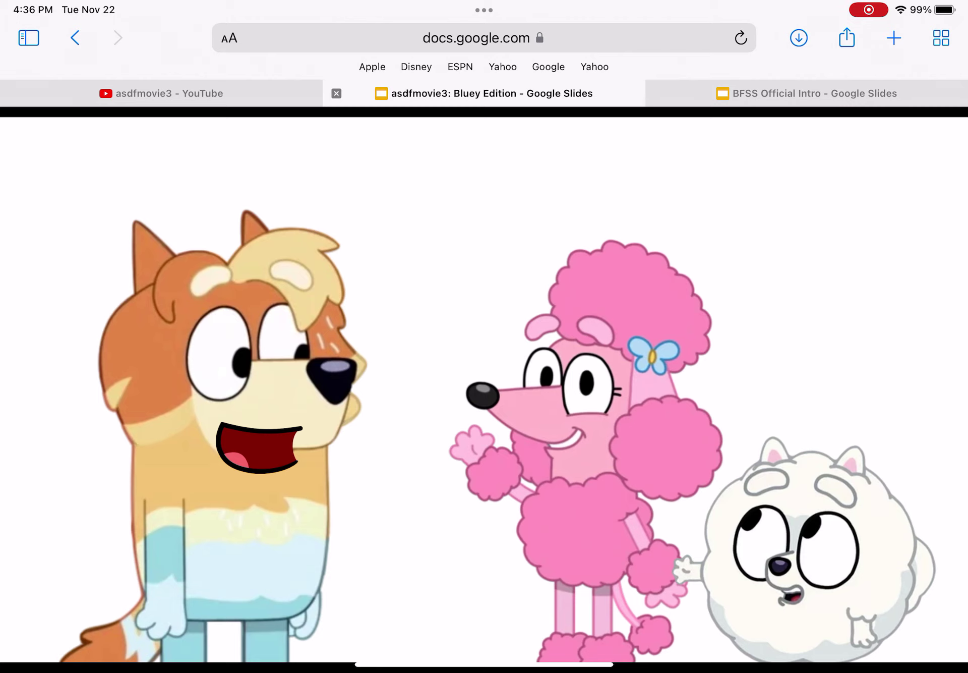
key("Right")
key("Right")
key("Right")
key("Right")
key("Right")
key("Right")
key("Right")
key("Right")
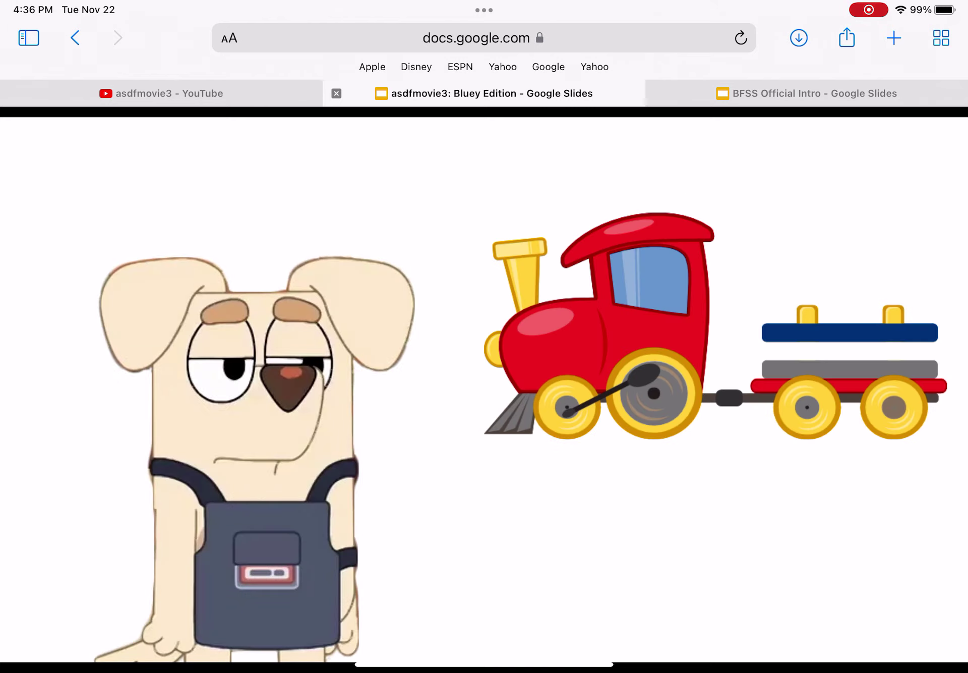